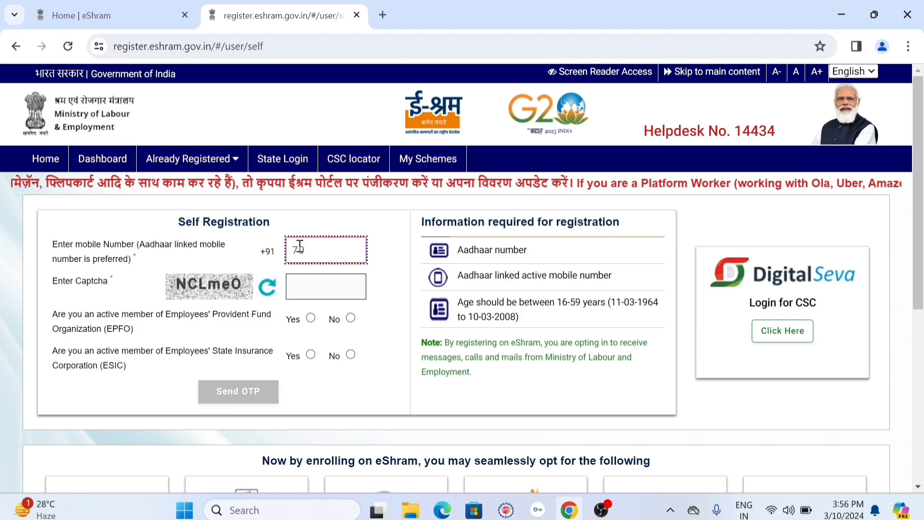
Type the Aadhaar-linked mobile number into the Self Registration mobile field
text(54800)
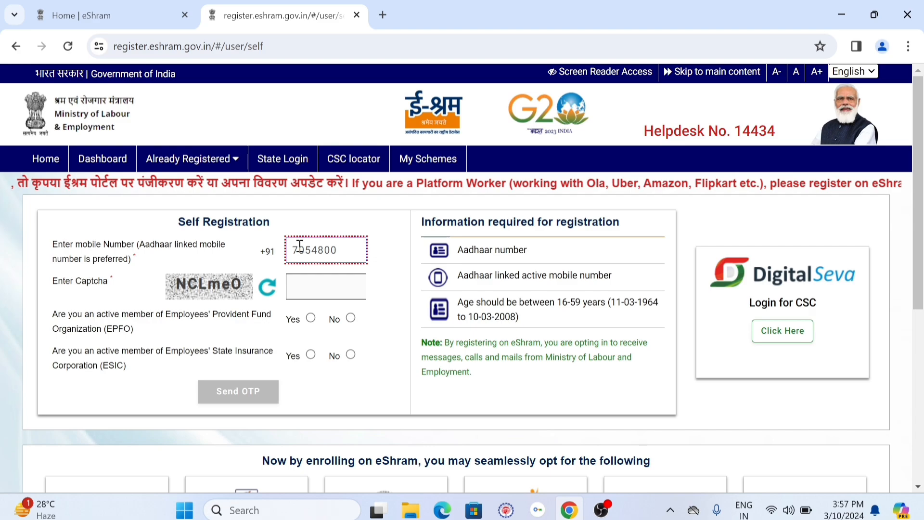
Enter the captcha text, then enter and submit the received OTP for verification
click(337, 286)
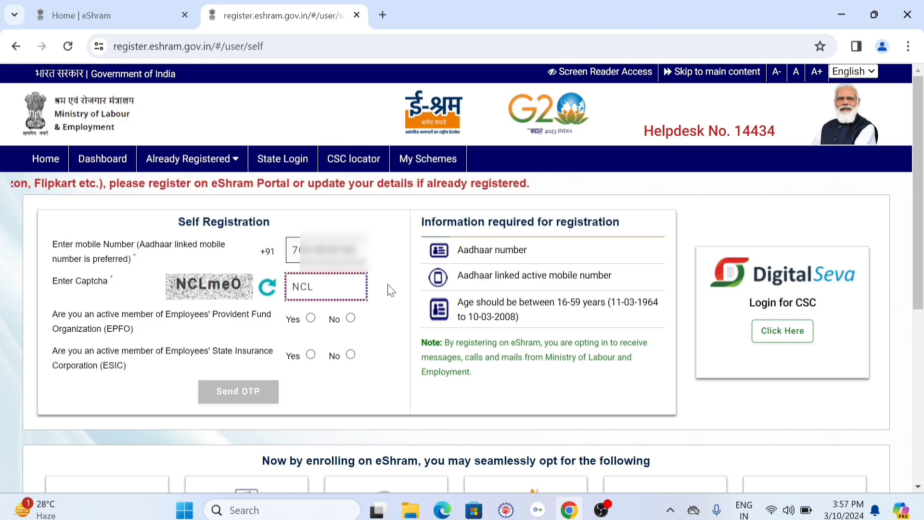
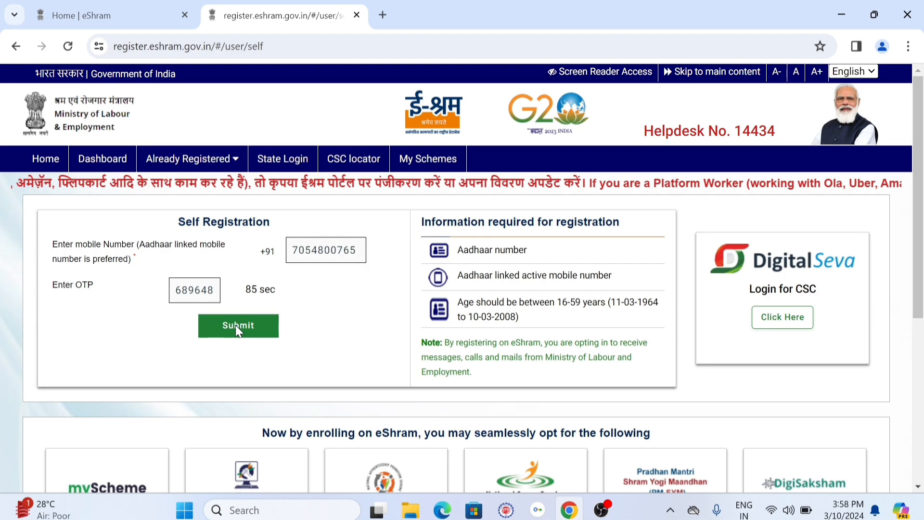
click(236, 325)
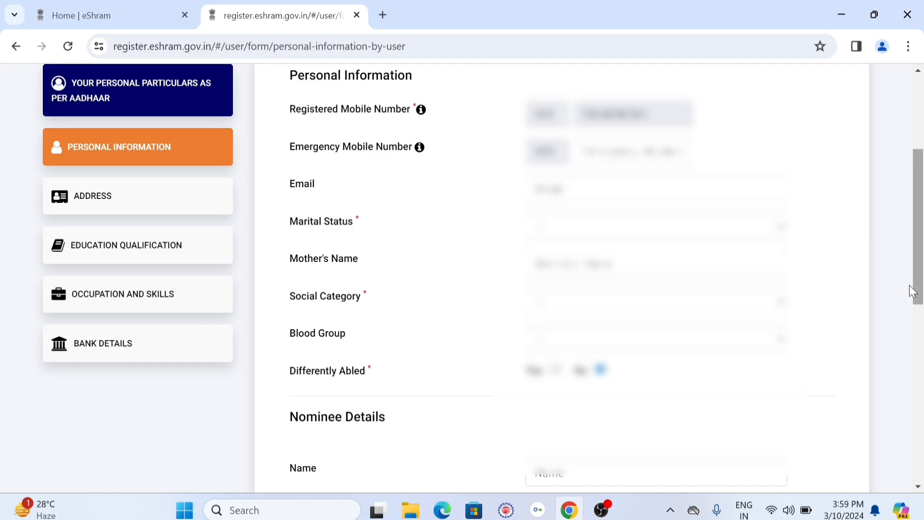
Enter the emergency mobile number
click(595, 153)
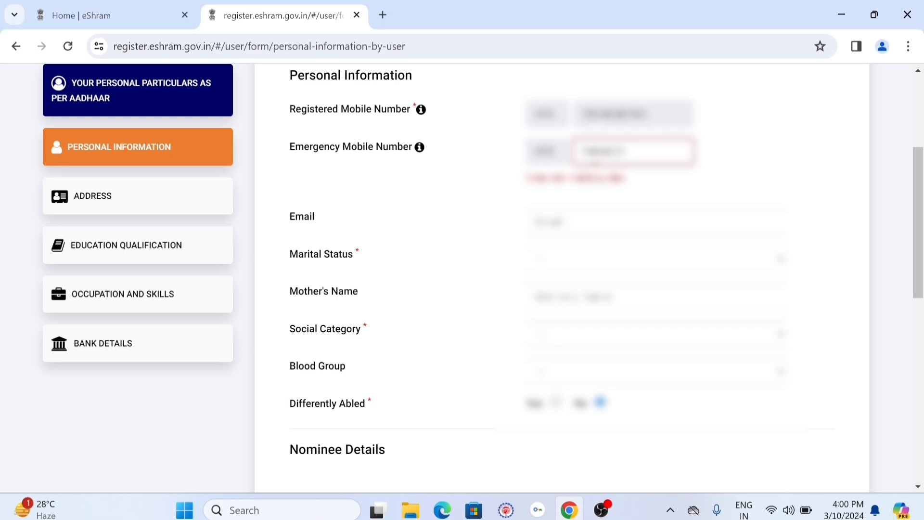
text(**********)
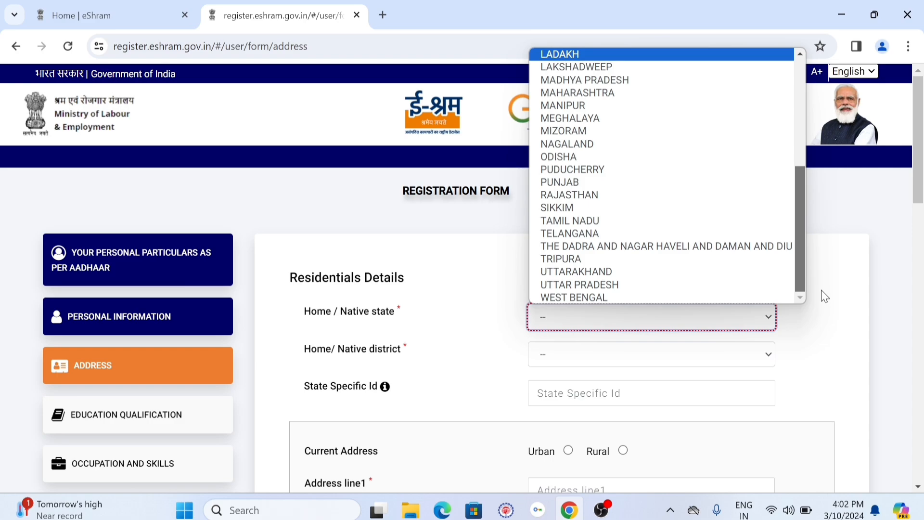
Choose UTTAR PRADESH as home state and pick LALITPUR from the home district list
click(579, 285)
click(766, 354)
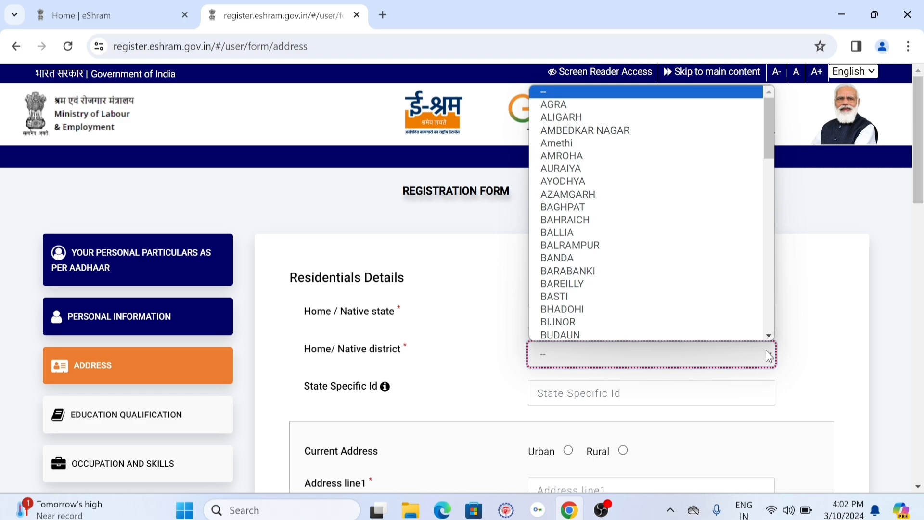
click(769, 214)
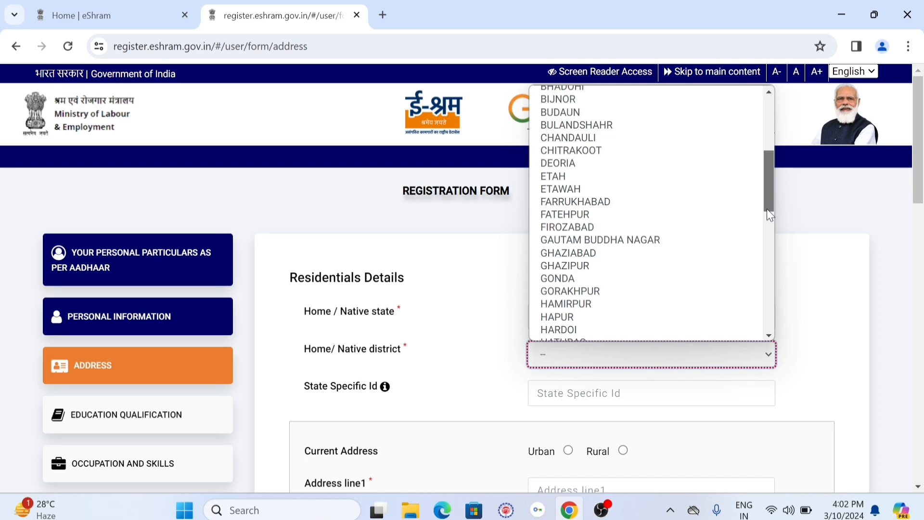
drag(770, 215, 775, 273)
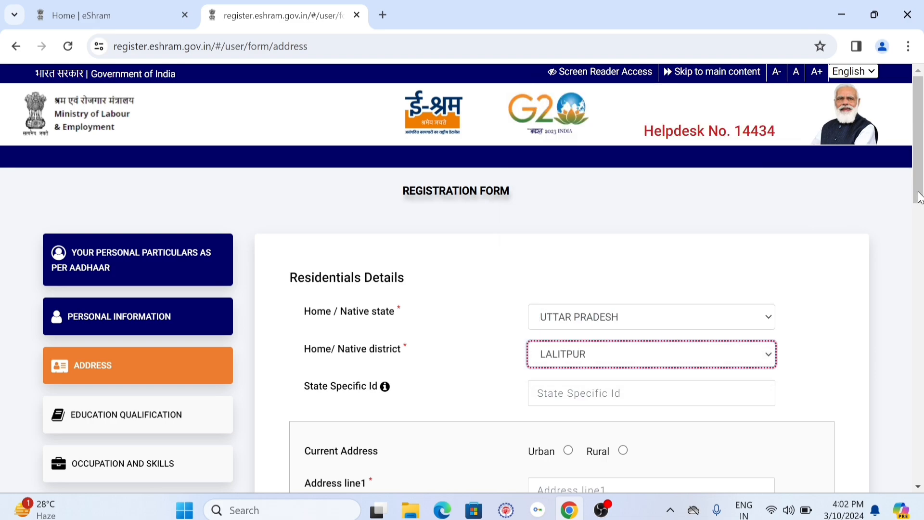
drag(920, 198, 920, 284)
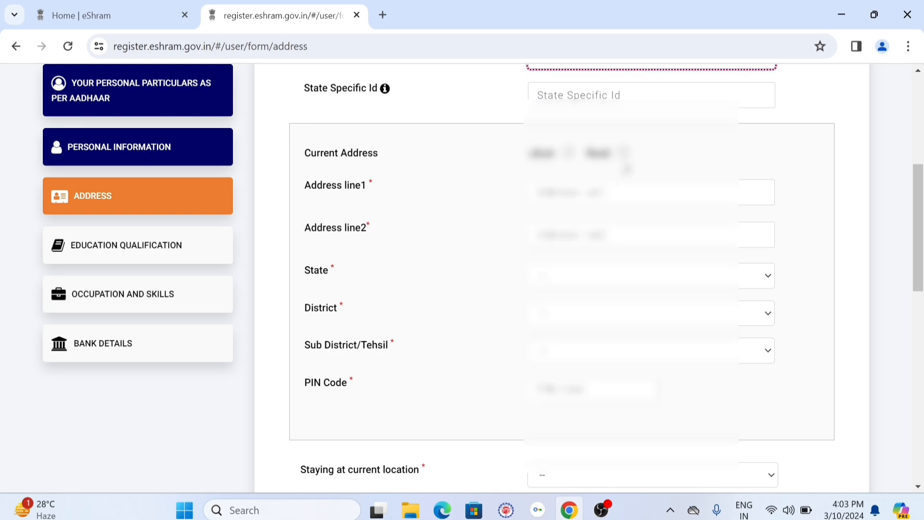
Mark the current address as Rural and fill in its address line 1
click(623, 153)
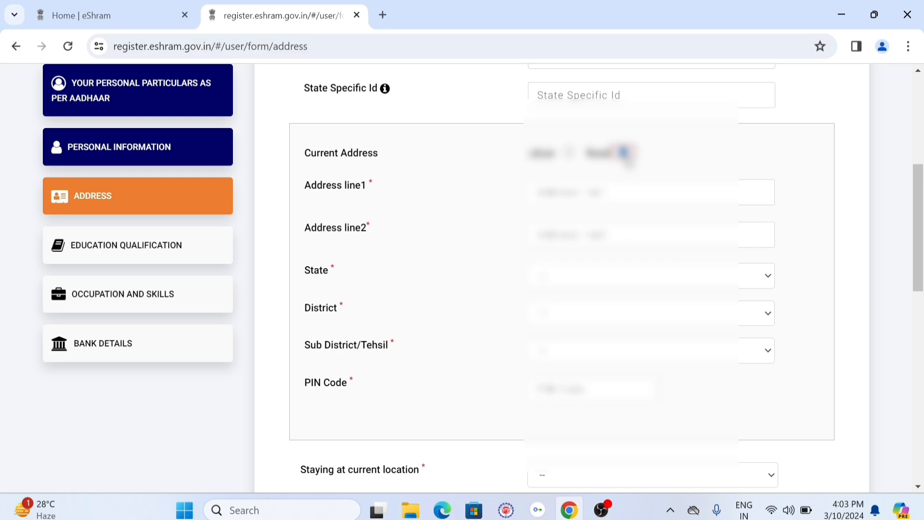
click(558, 188)
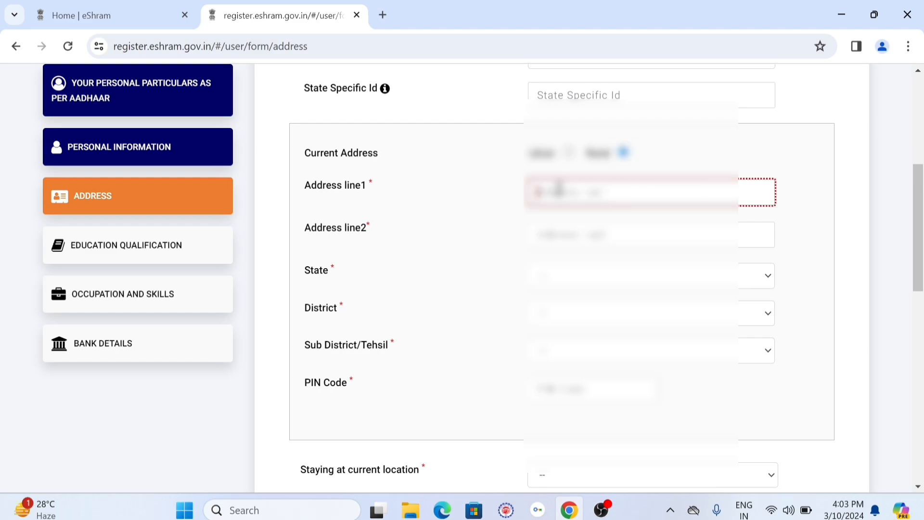
text(ward)
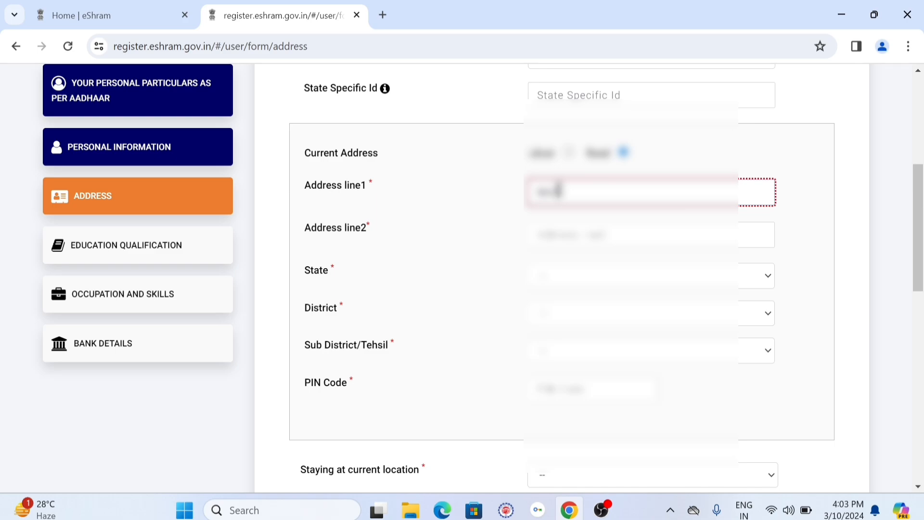
text( no 112)
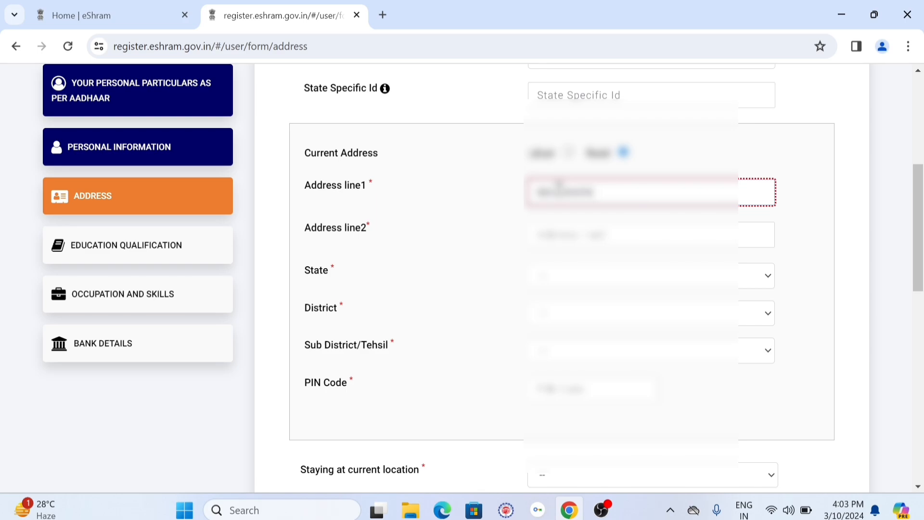
click(565, 228)
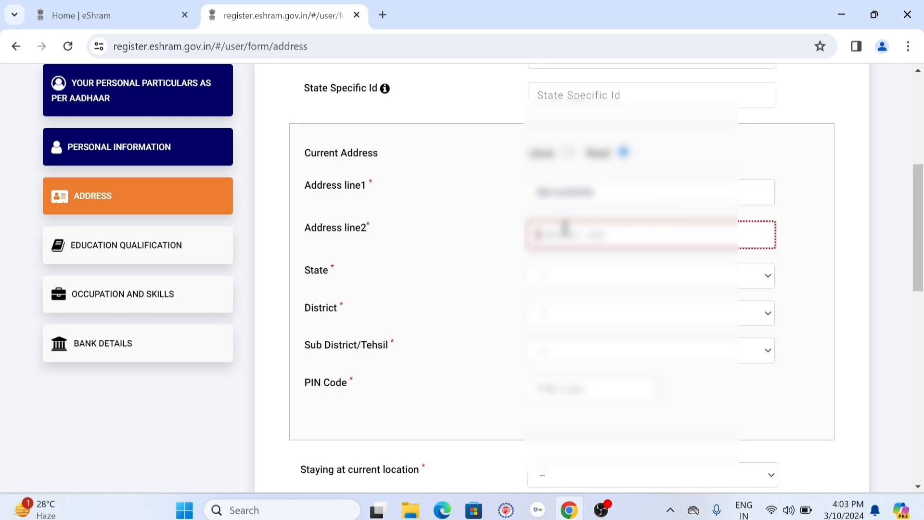
click(630, 193)
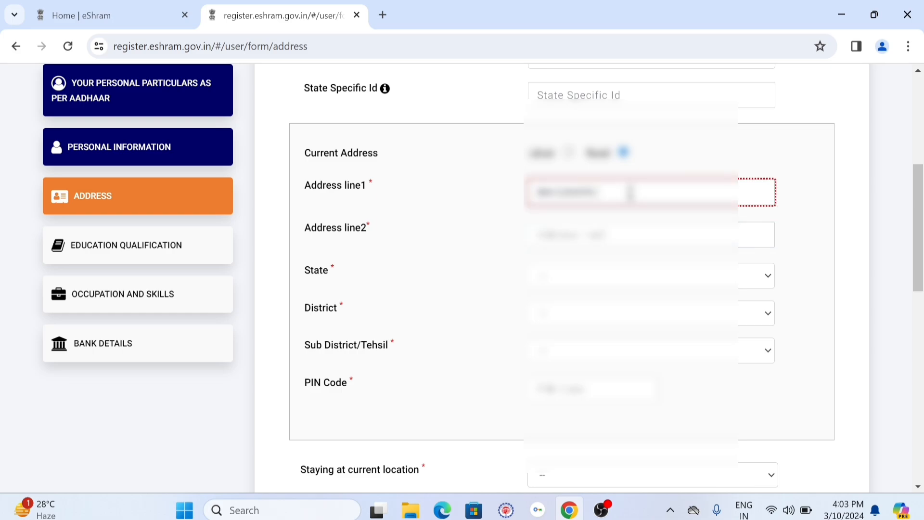
text(VILLA)
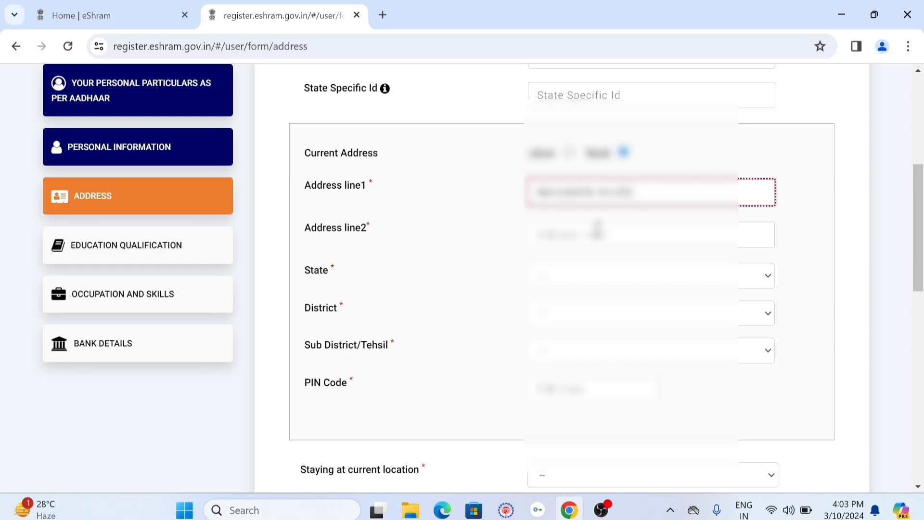
click(596, 233)
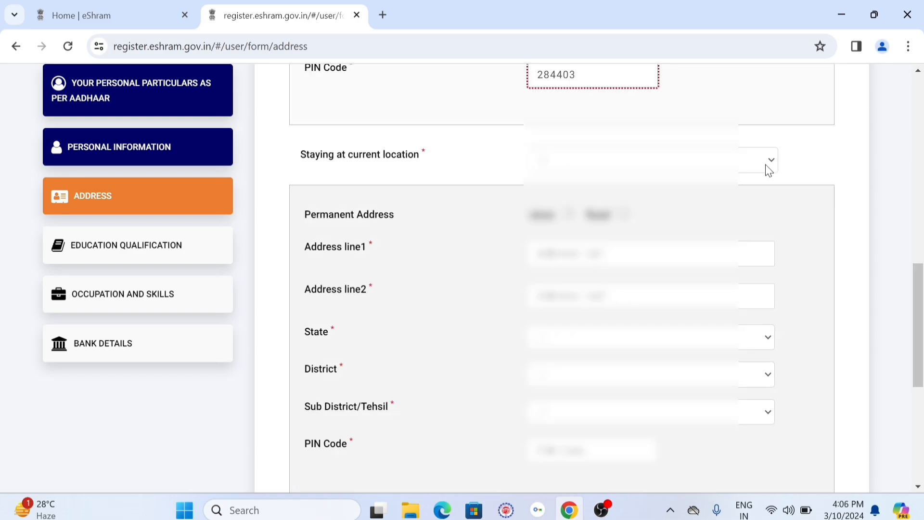
Choose a stay duration at the current location and mark the permanent address Rural
click(768, 168)
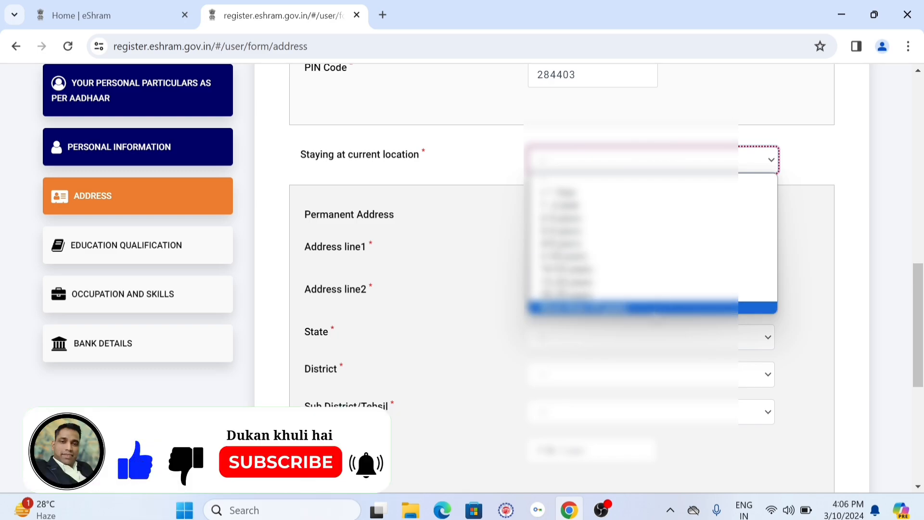
click(654, 309)
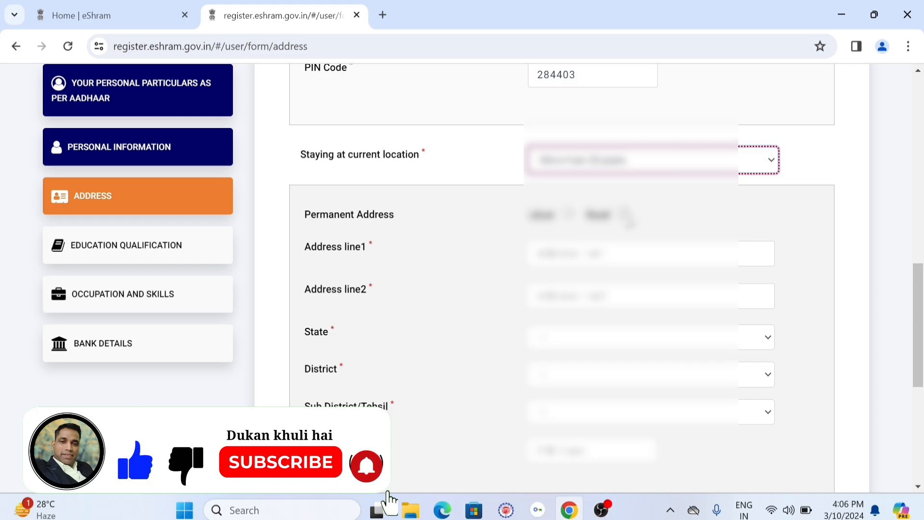
click(624, 215)
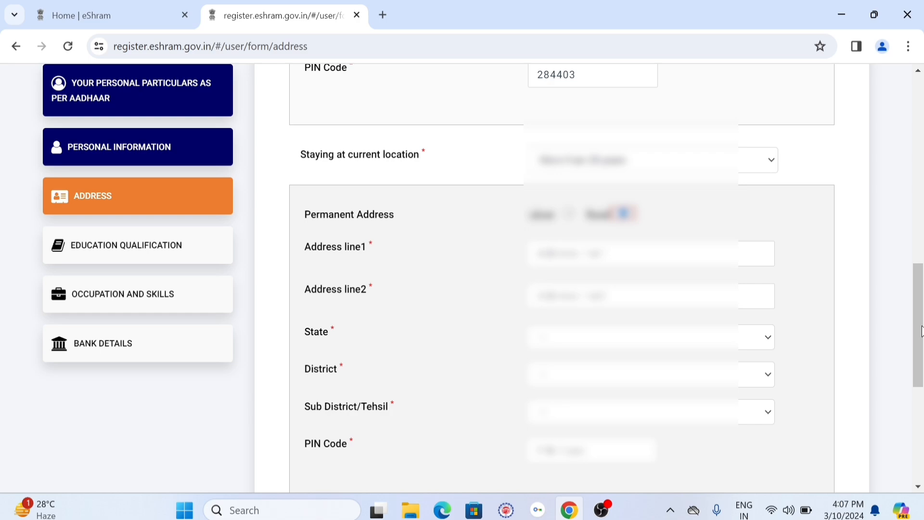
Fill in permanent address lines 1 and 2
mouse_move(921, 347)
mouse_down()
mouse_move(921, 374)
mouse_move(919, 360)
mouse_up()
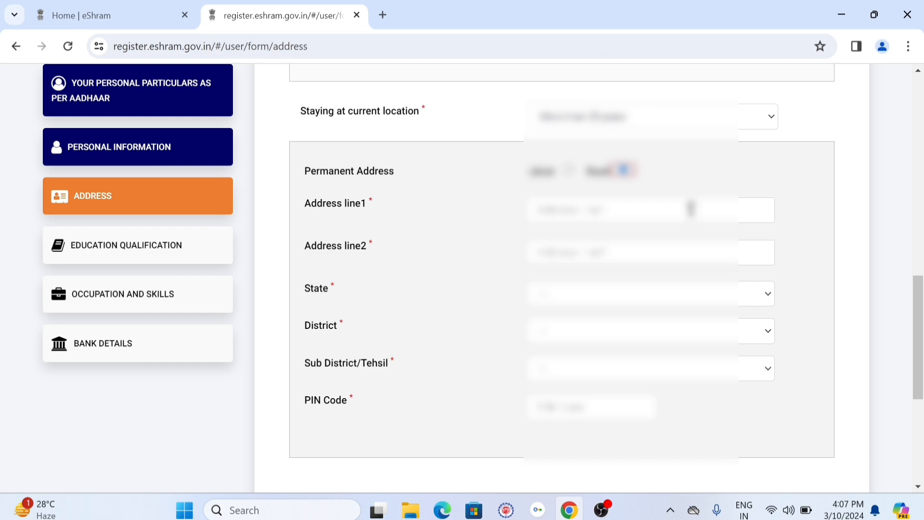
click(691, 207)
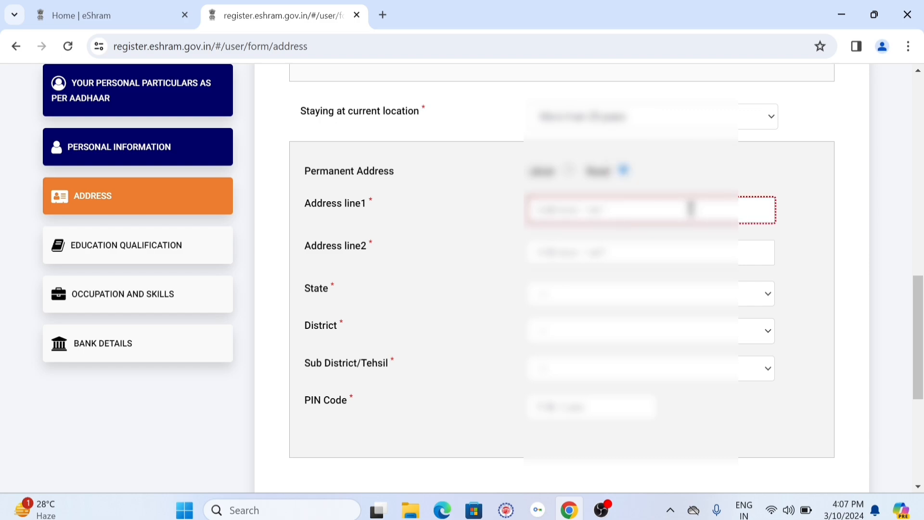
text(1LLLOOOOO)
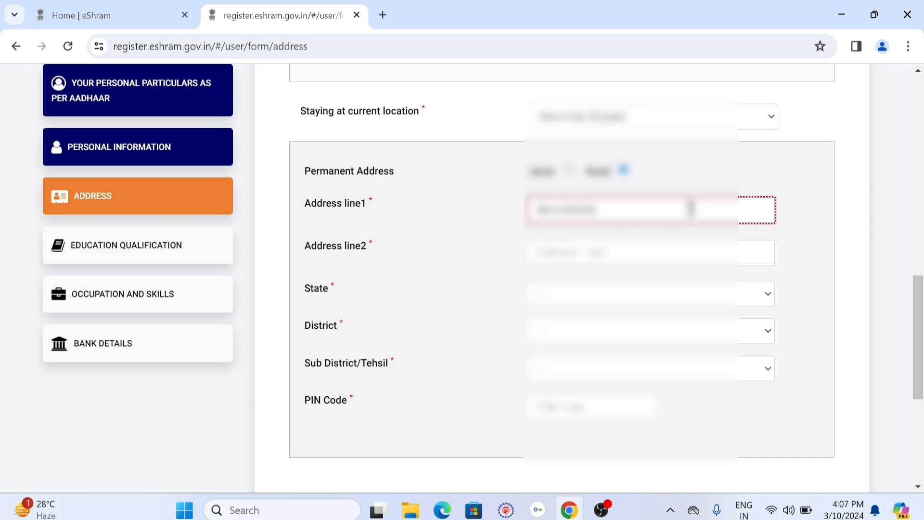
text( HOUSEE)
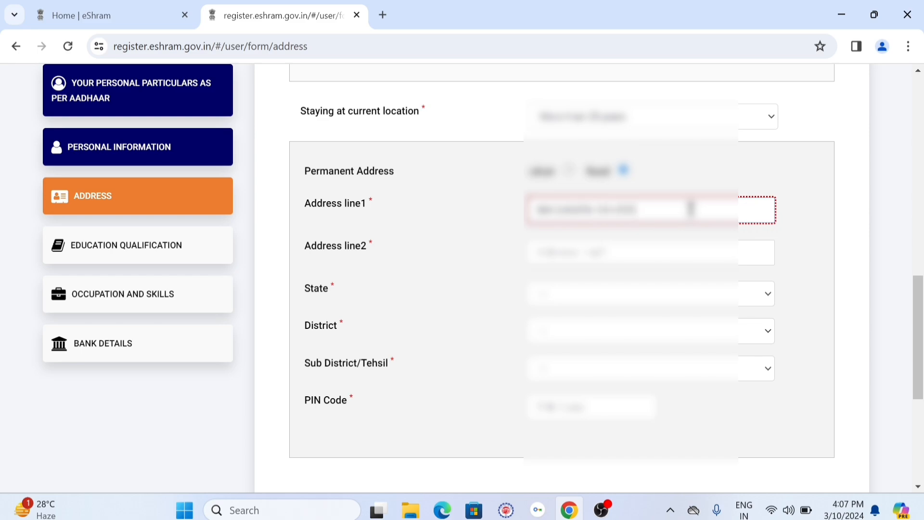
click(649, 248)
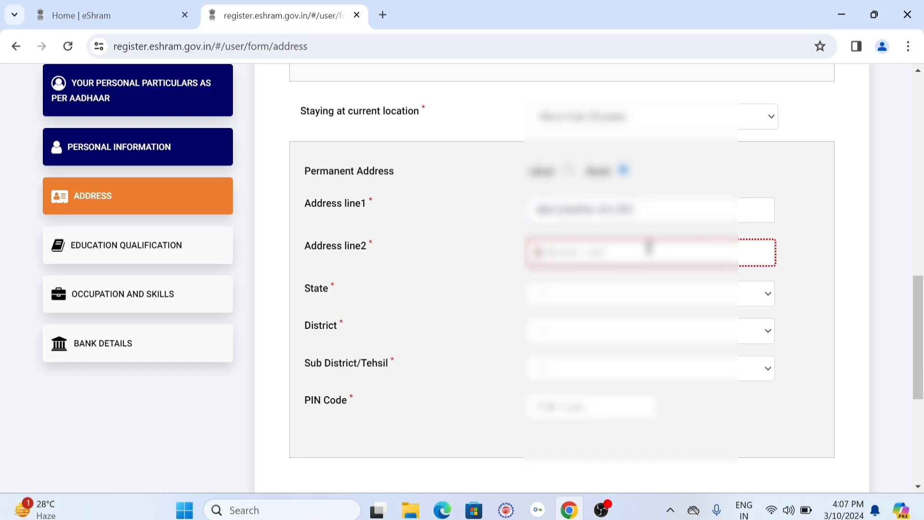
text(DIST)
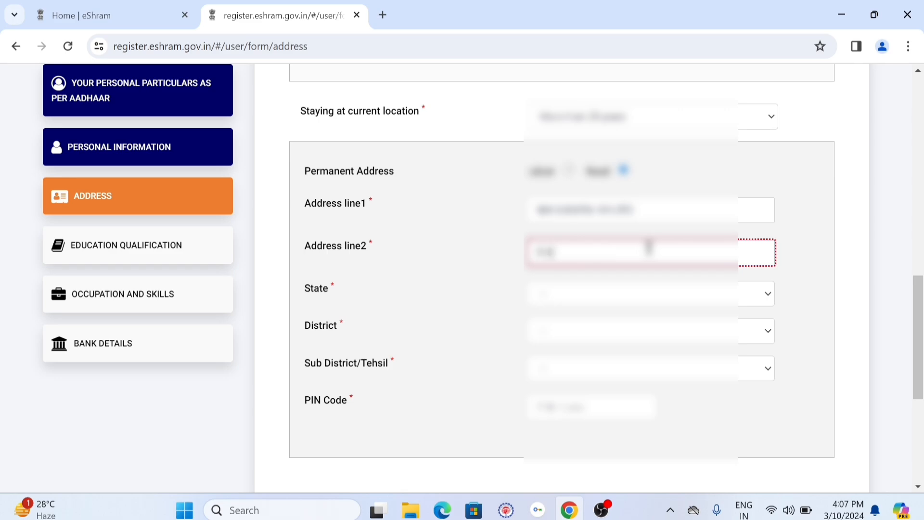
text(istrict)
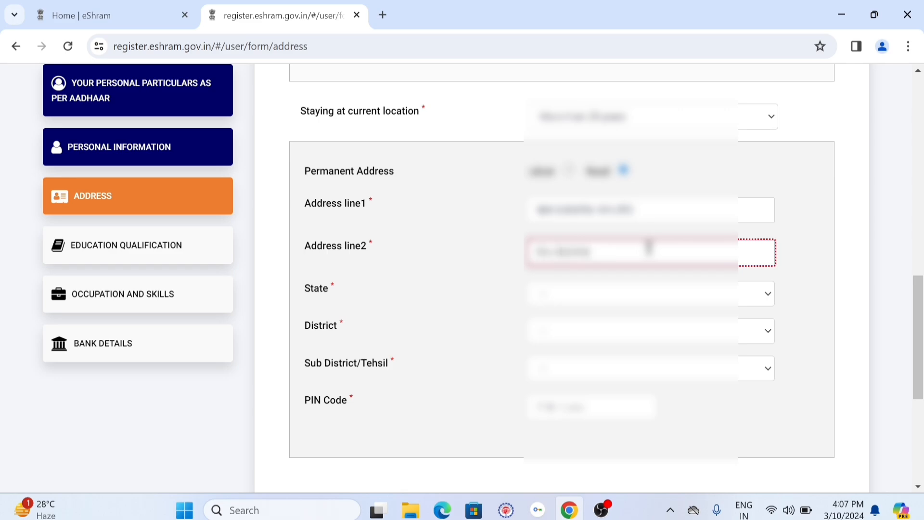
Set the permanent address state to UTTAR PRADESH, pick the district, and save
click(745, 293)
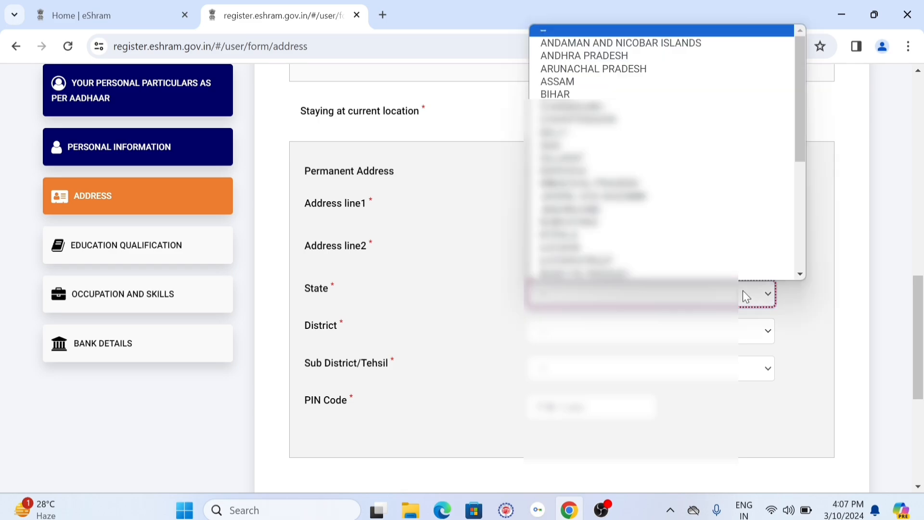
drag(799, 142, 809, 281)
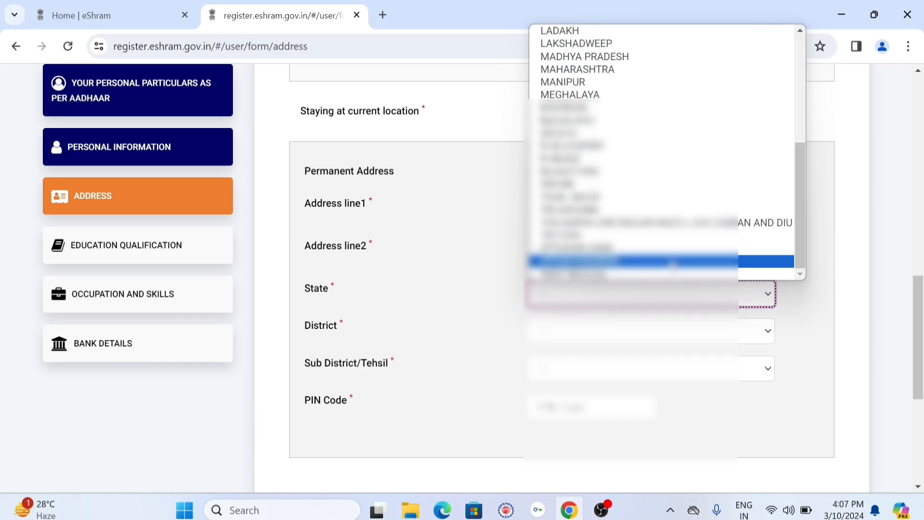
click(671, 260)
click(761, 330)
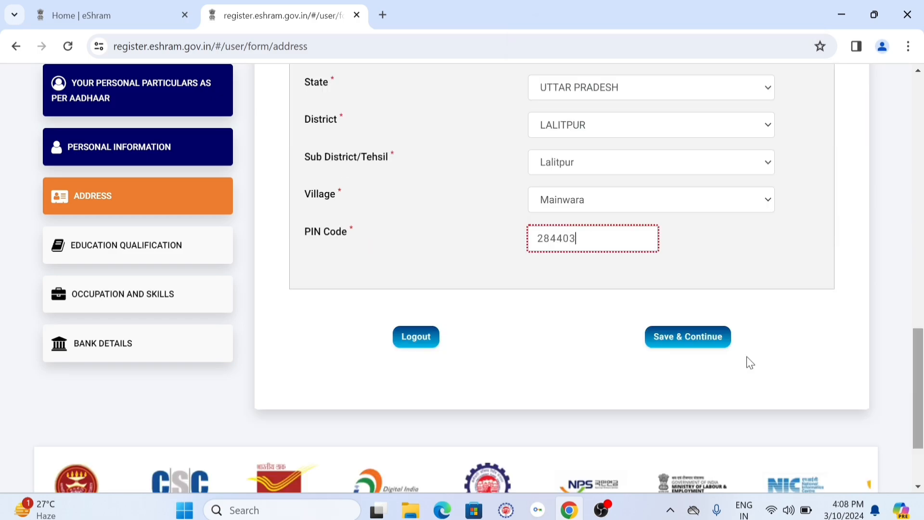
click(666, 342)
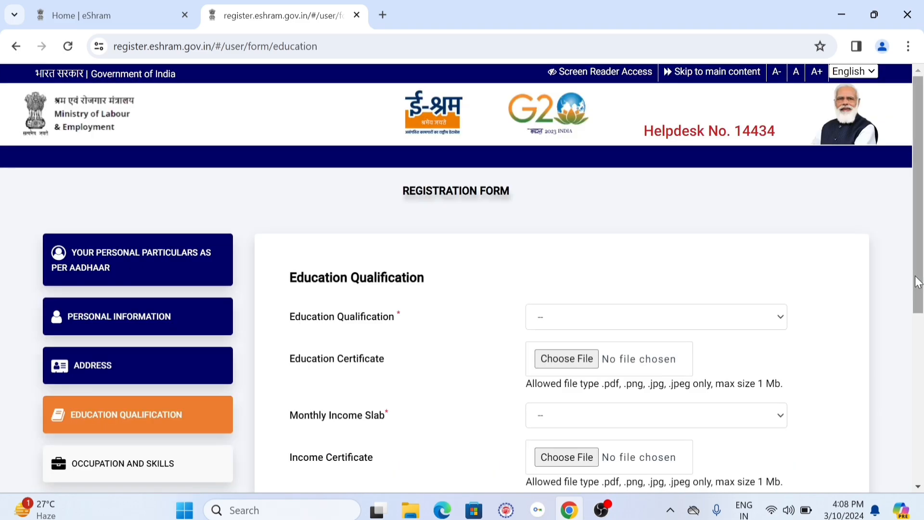
Set education to Not literate and monthly income slab to 10000 & Below, then save
drag(917, 283, 918, 356)
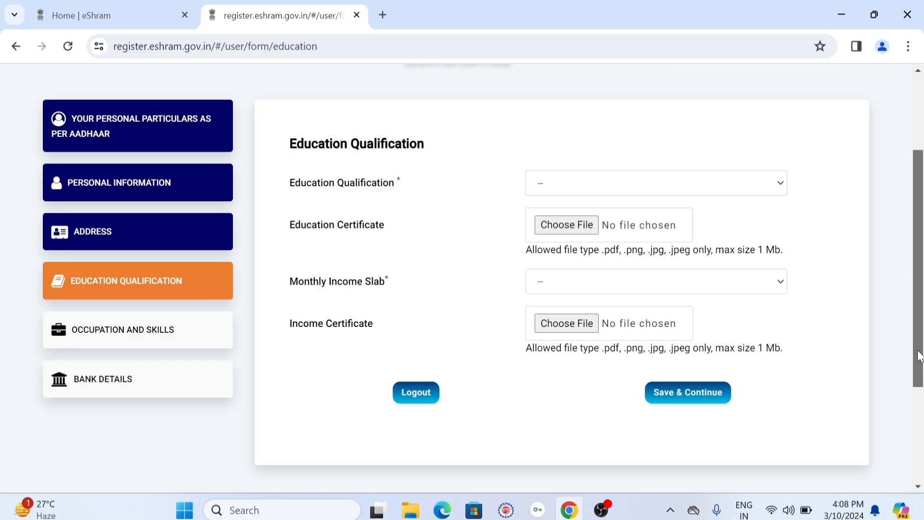
click(775, 184)
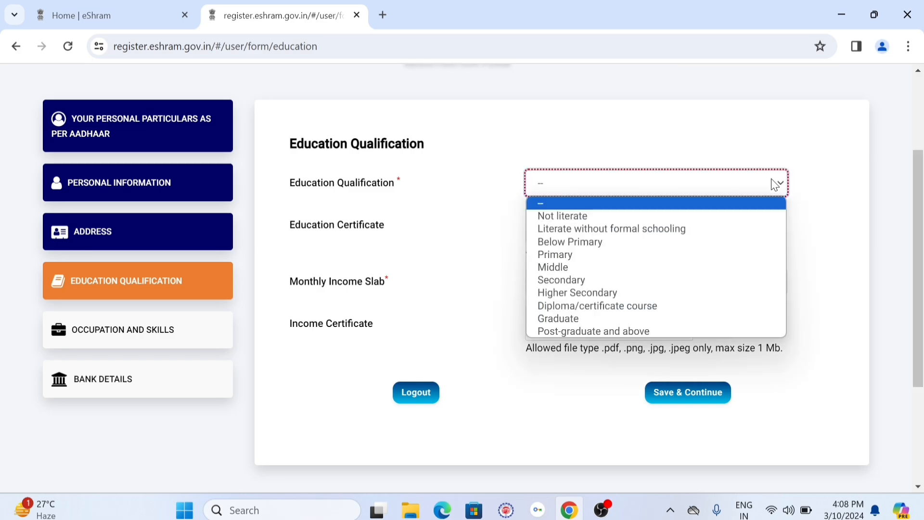
click(743, 222)
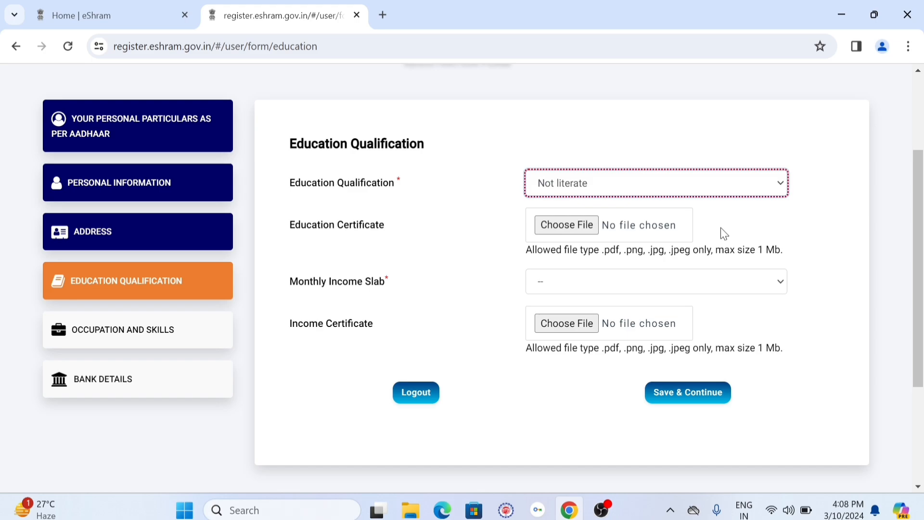
click(782, 285)
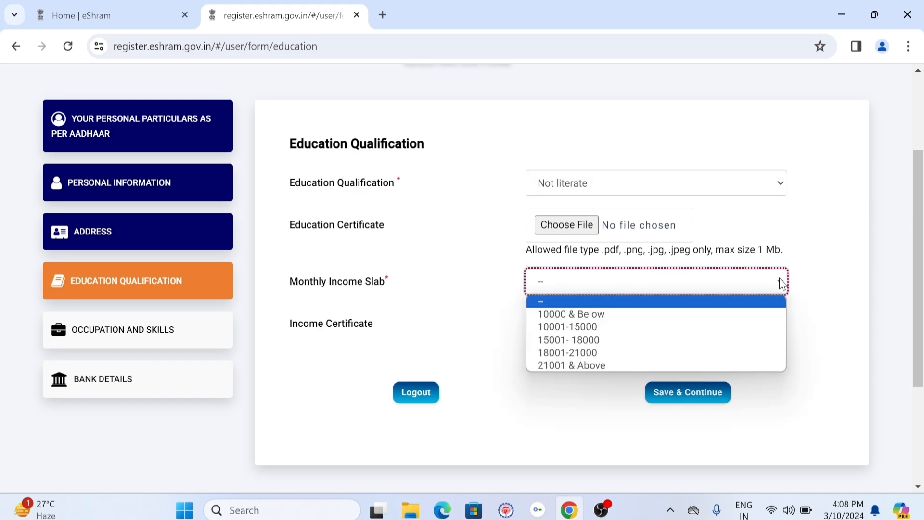
click(744, 315)
click(672, 397)
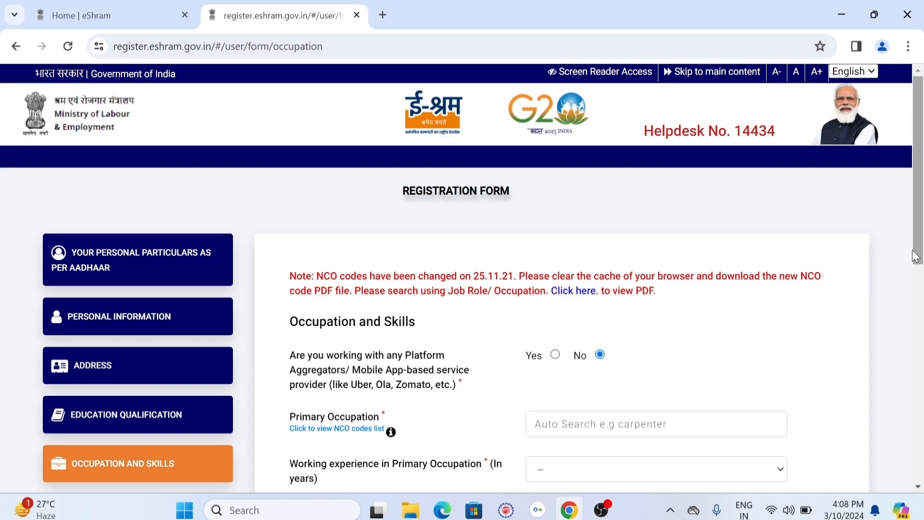
Select Cultivator - Crop as primary occupation with 10 years' experience and save
drag(921, 255, 918, 336)
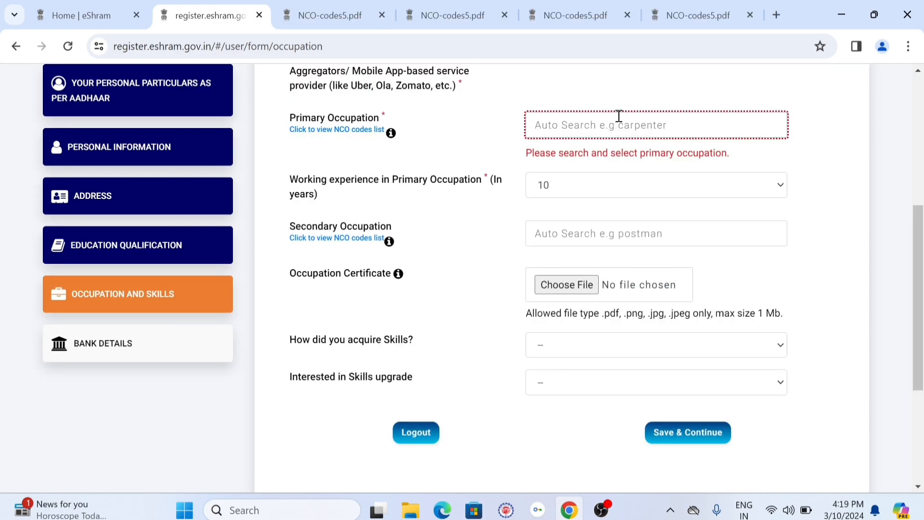
text(Cult)
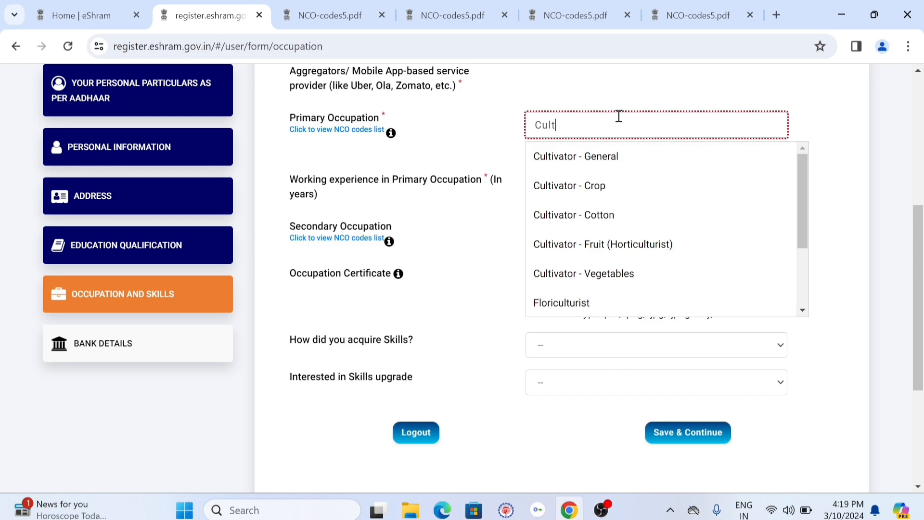
text(iv)
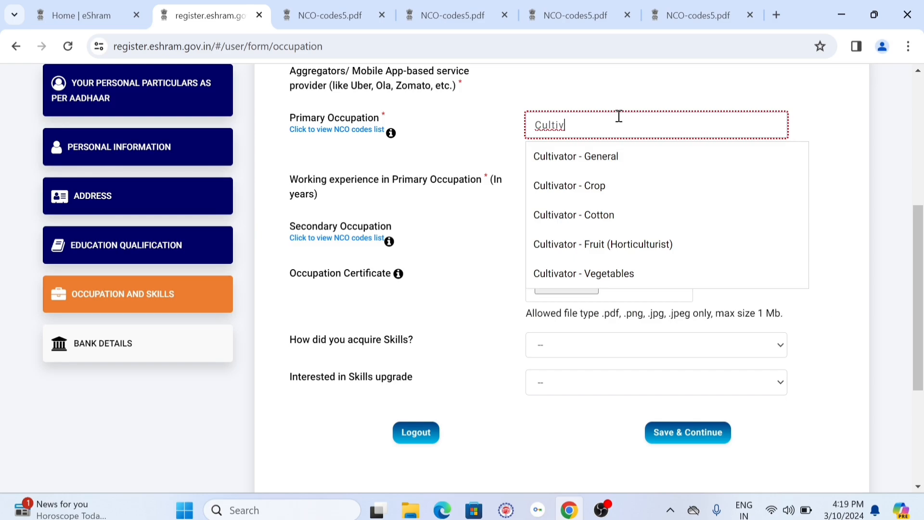
text(ator -)
click(584, 186)
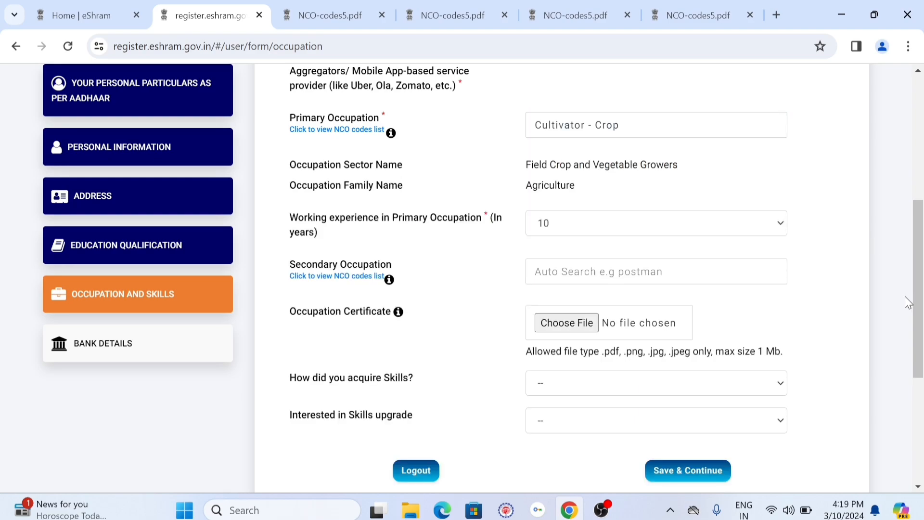
scroll(921, 295, down, 2)
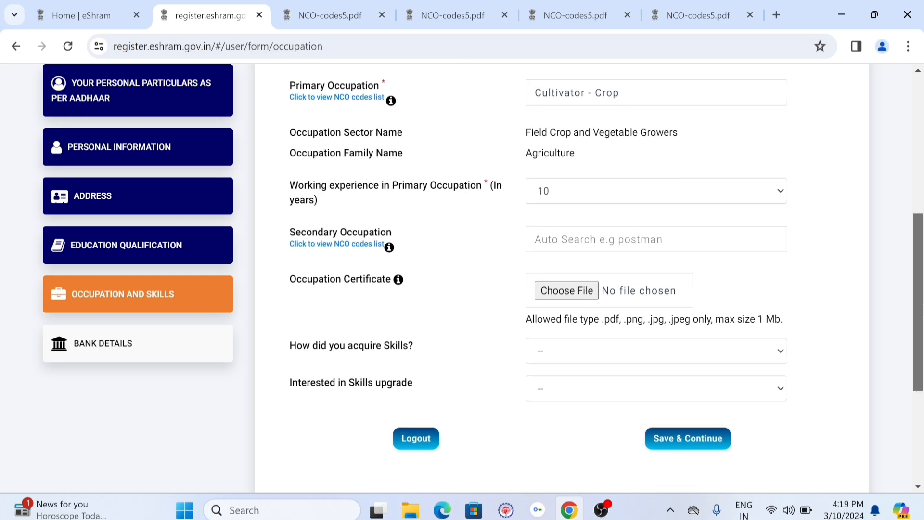
click(708, 384)
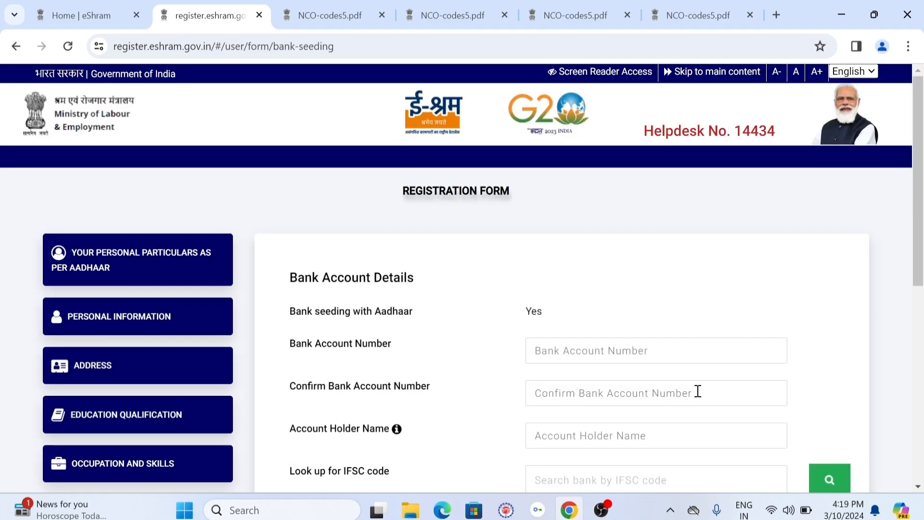
Scroll down through the Bank Account Details form
drag(917, 265, 918, 363)
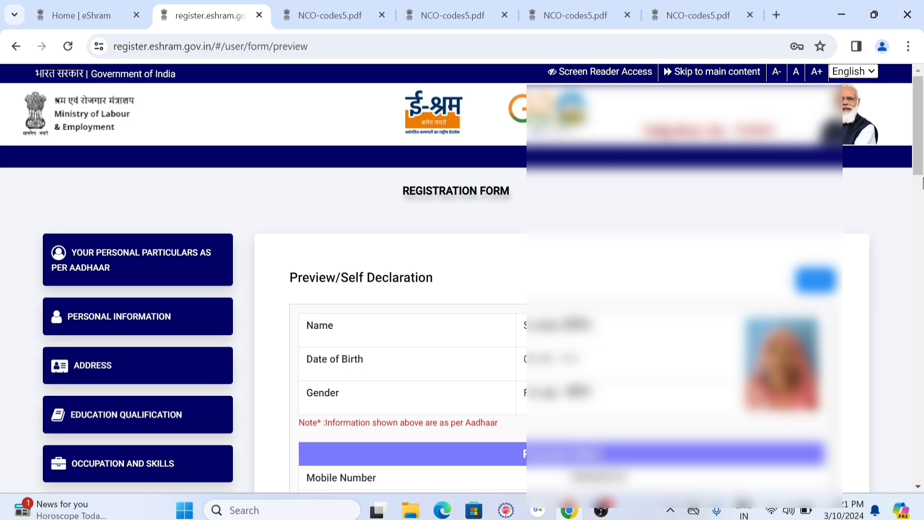
scroll(923, 182, down, 2)
scroll(923, 183, down, 3)
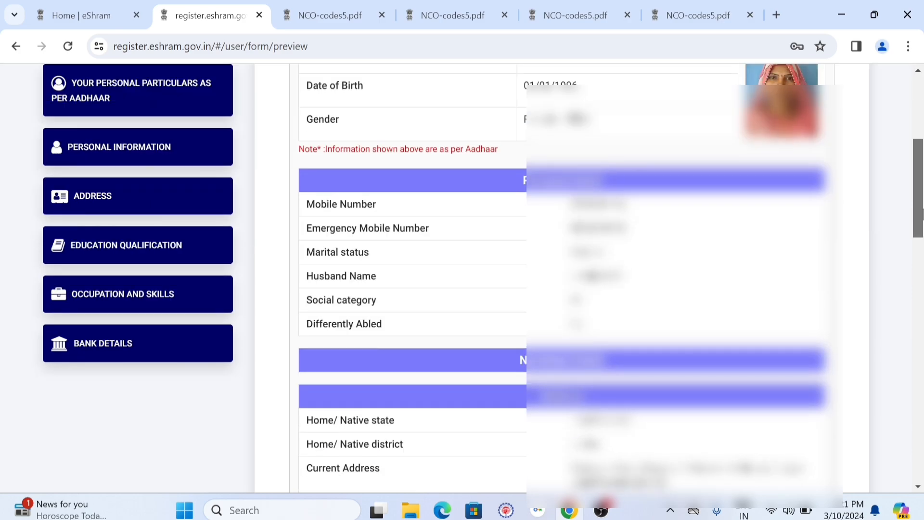
drag(922, 212, 923, 208)
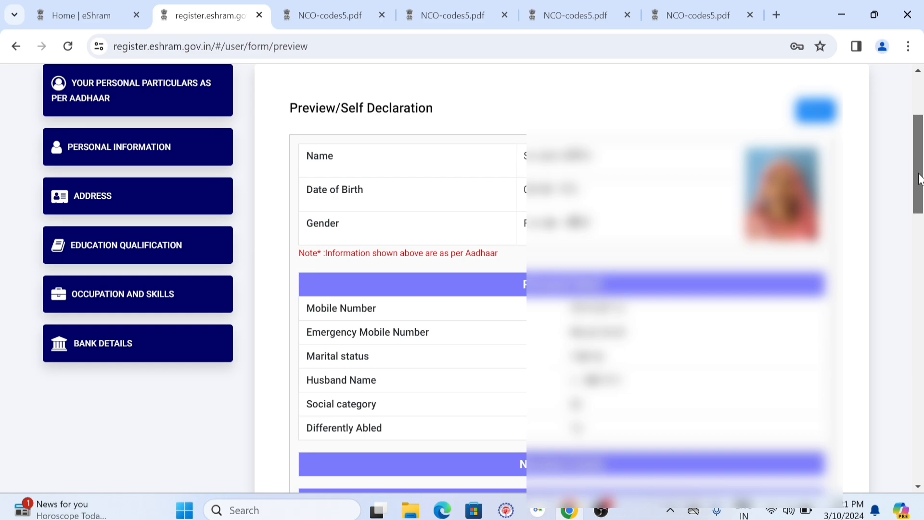
drag(919, 179, 921, 391)
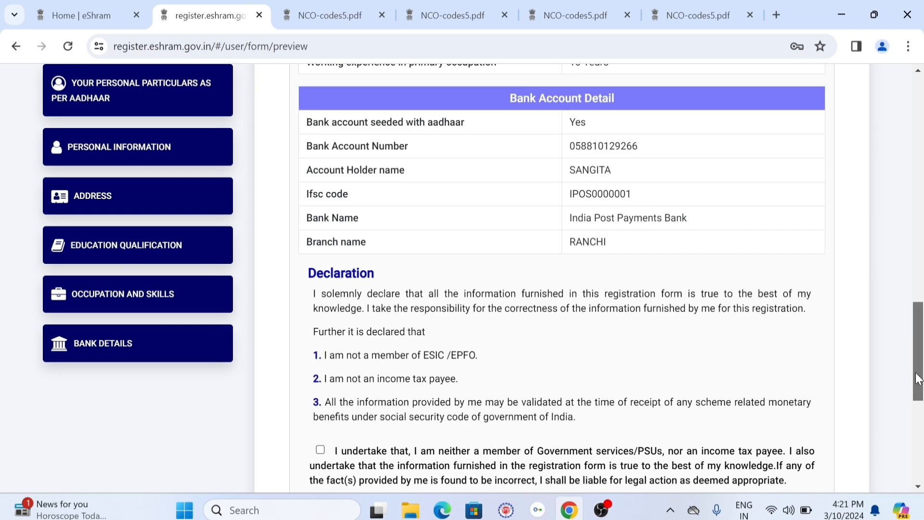
drag(922, 391, 921, 410)
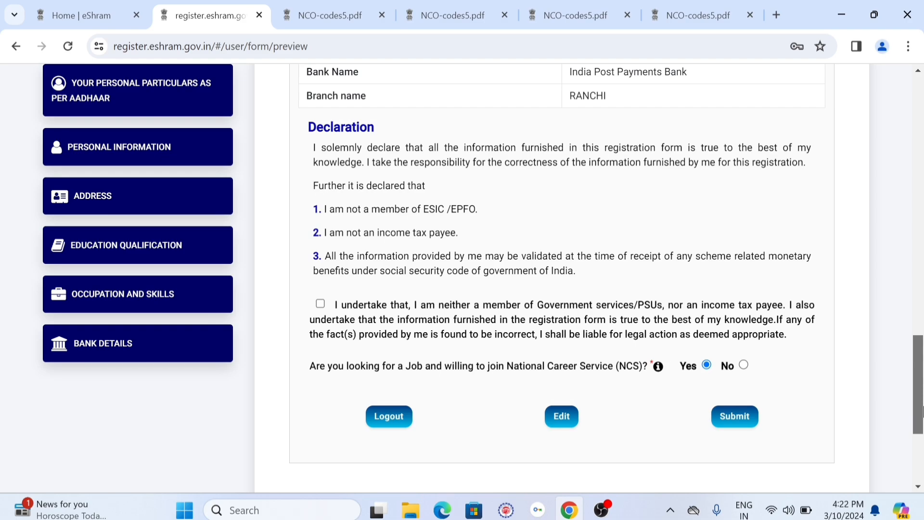
Tick the Declaration undertaking checkbox and submit the eShram registration
click(319, 305)
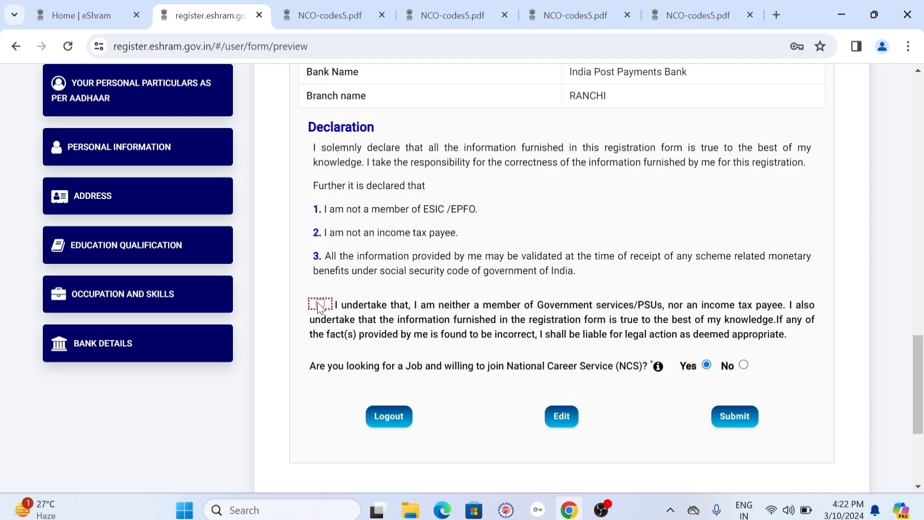
click(738, 419)
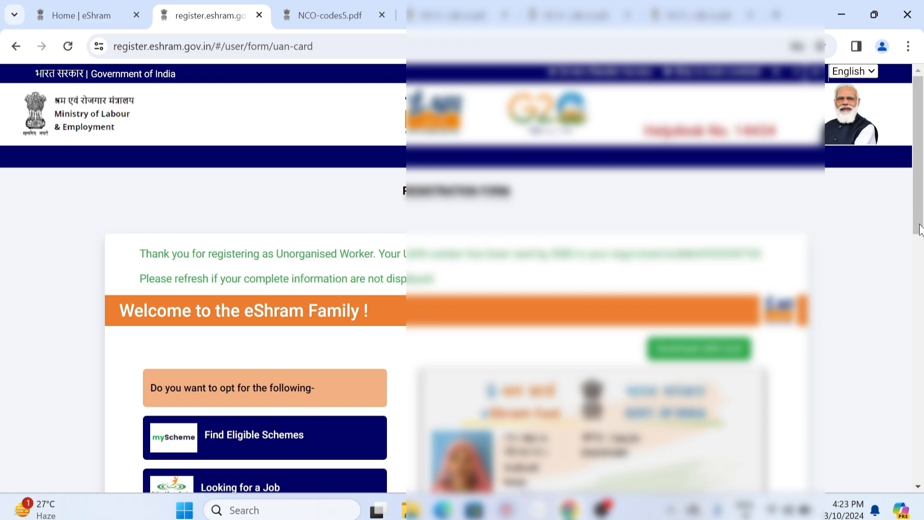
Download the UAN Card from the Welcome to the eShram Family page
drag(918, 229, 918, 341)
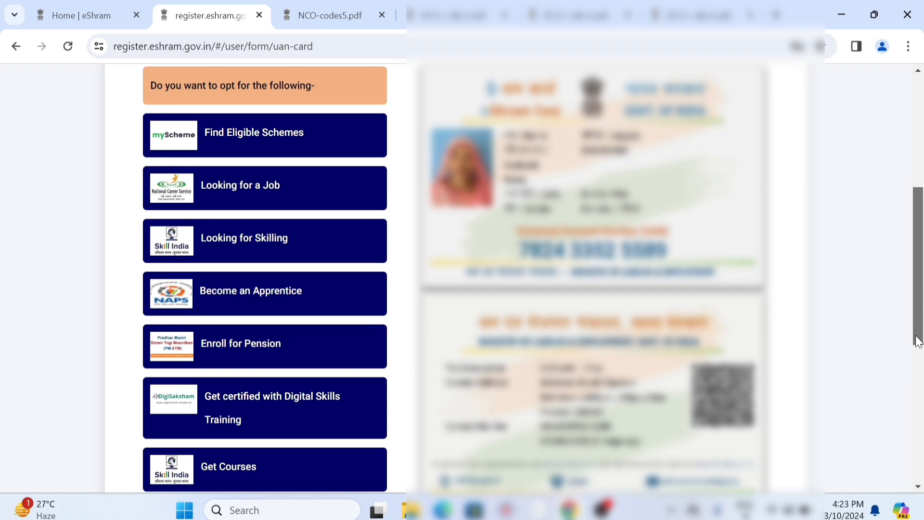
drag(916, 337, 919, 279)
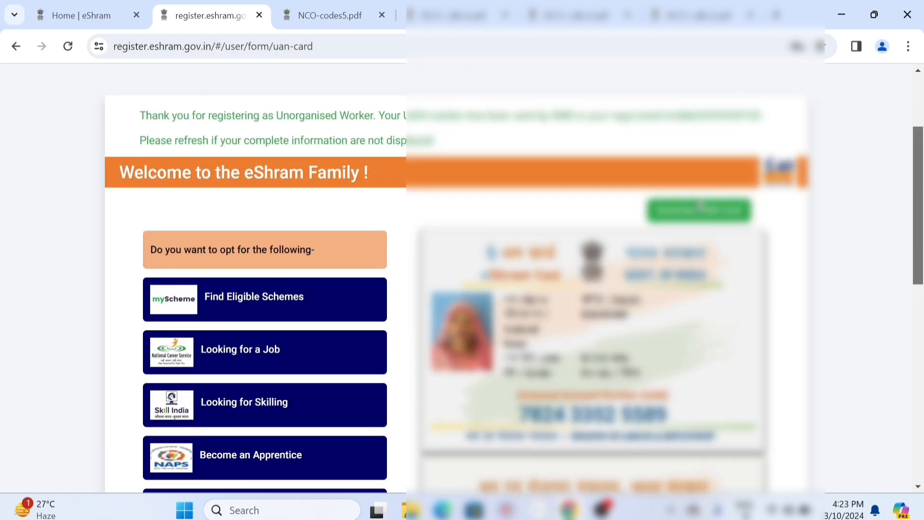
click(697, 215)
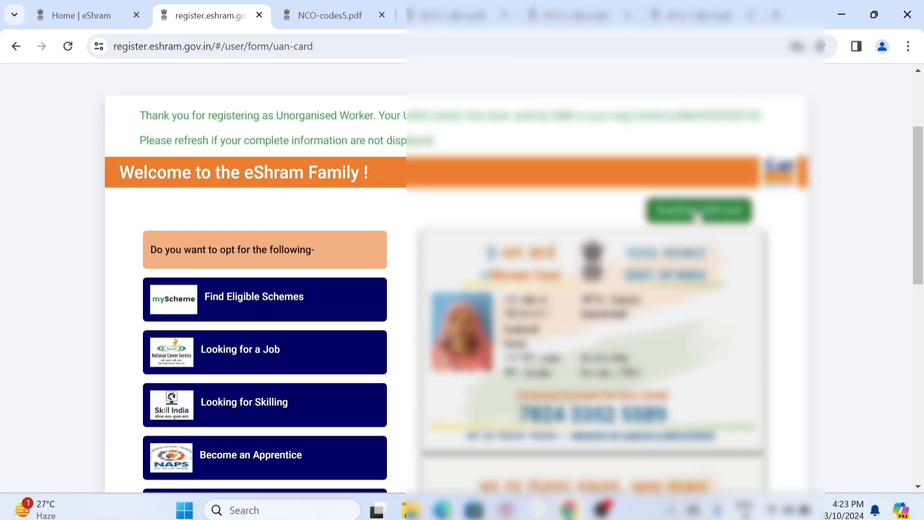